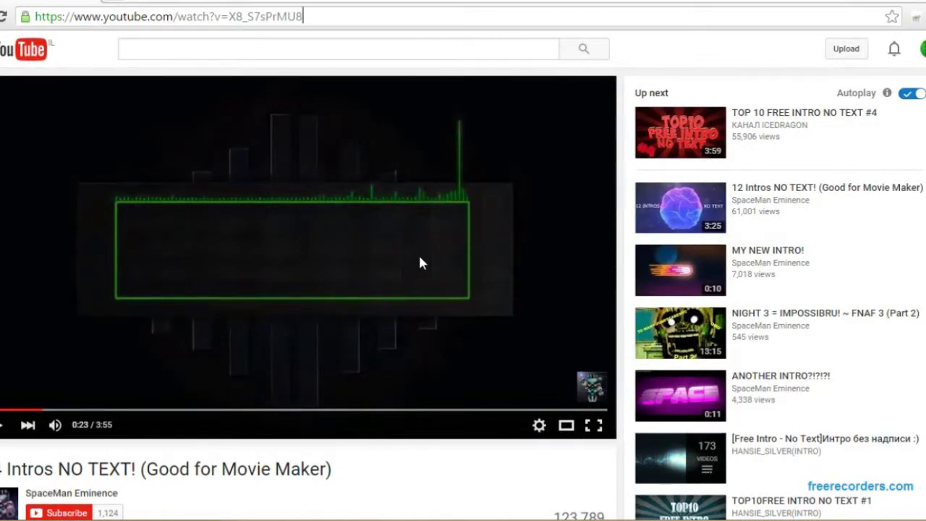
- Seek the intros video back to the green-frame intro at 0:20 and select its web address
click(355, 269)
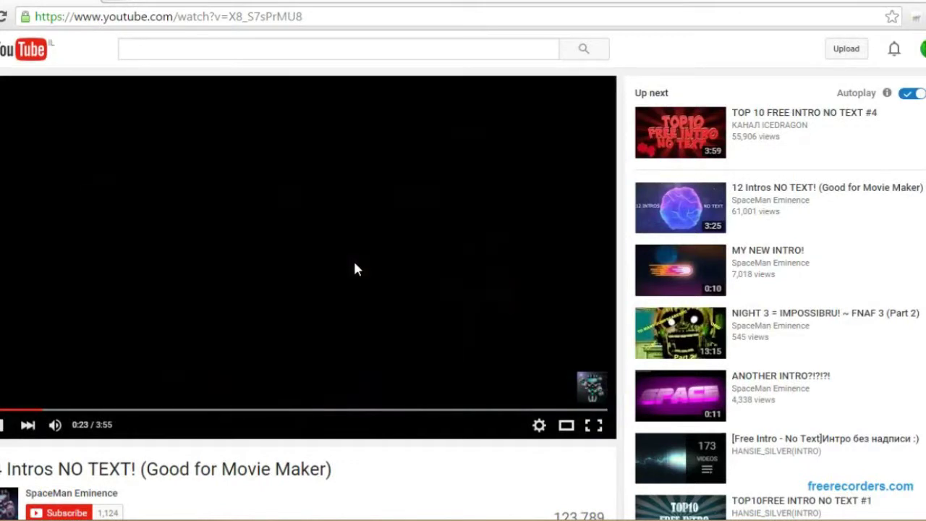
click(217, 309)
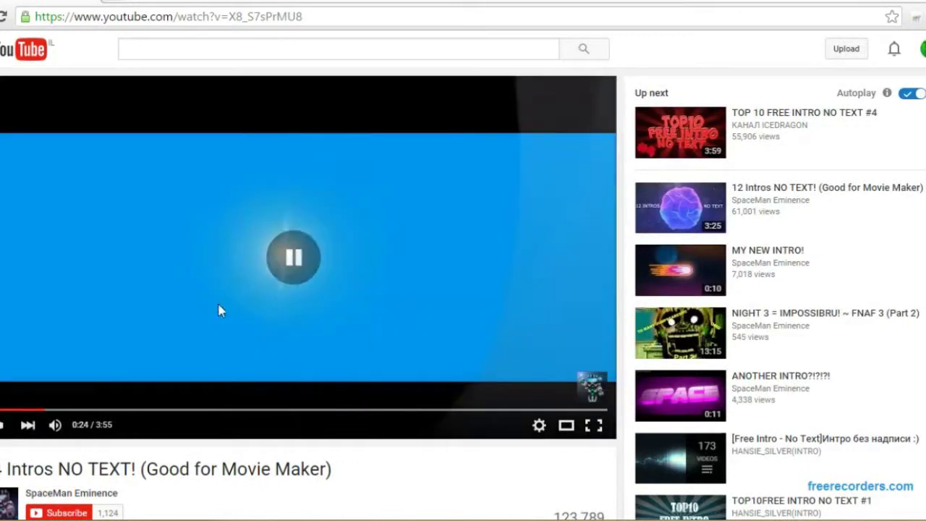
click(34, 410)
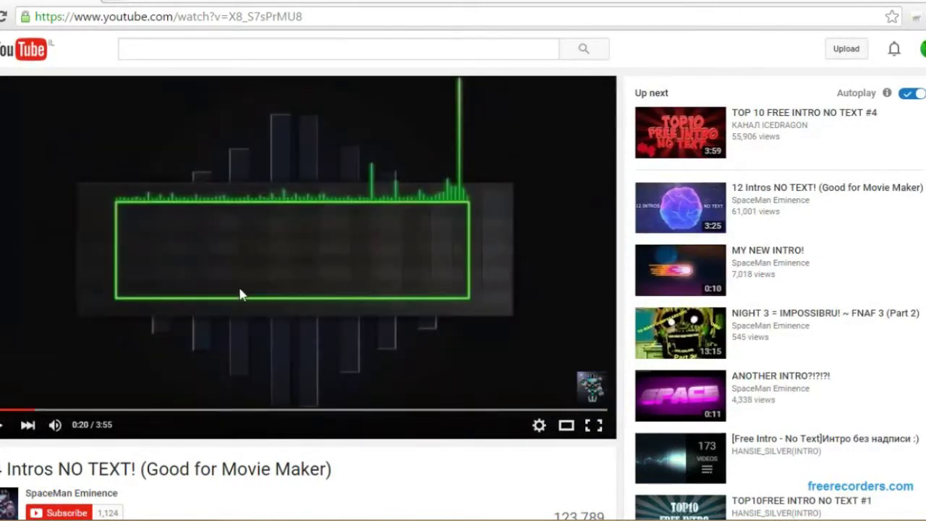
click(349, 24)
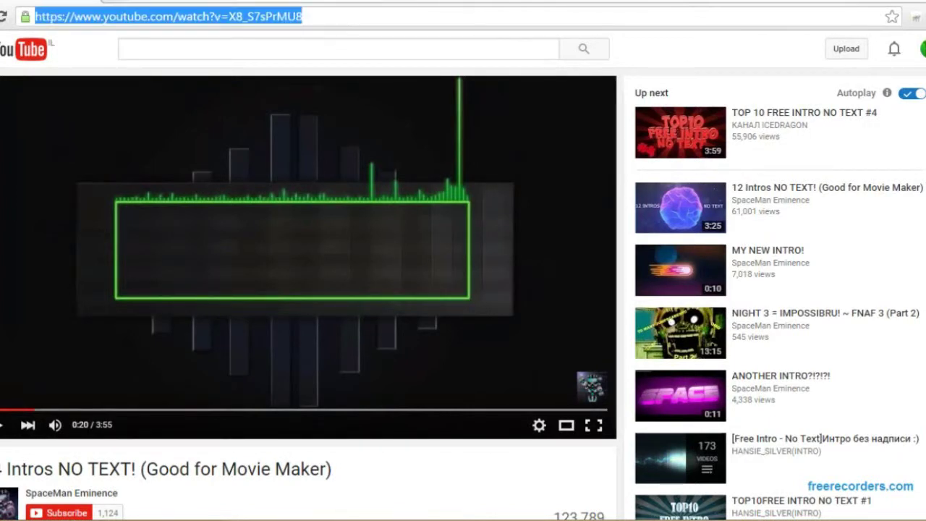
- Copy the video's URL and download '14 Intros NO TEXT!' as an HD 720p MP4
right_click(107, 20)
click(157, 75)
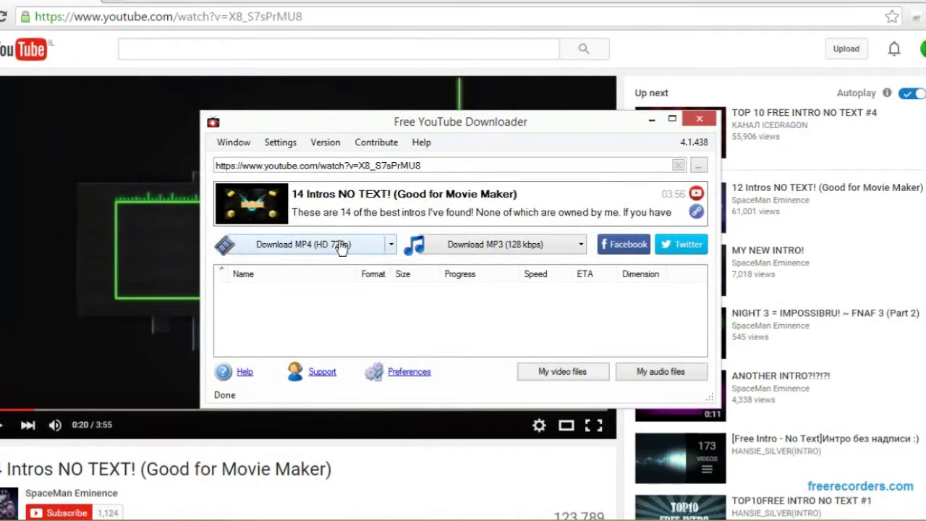
click(340, 244)
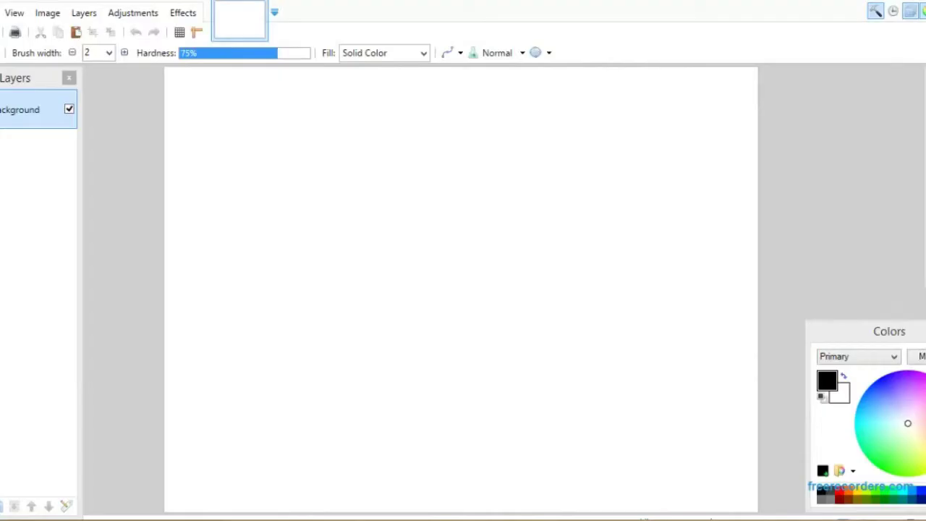
- Select the whole canvas, delete the white background to transparency, then deselect
key(s)
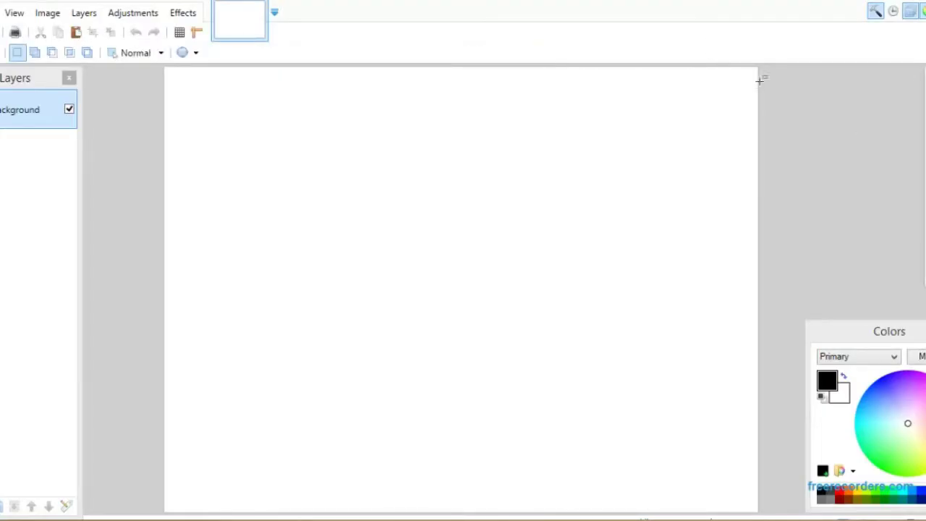
drag(771, 78, 156, 517)
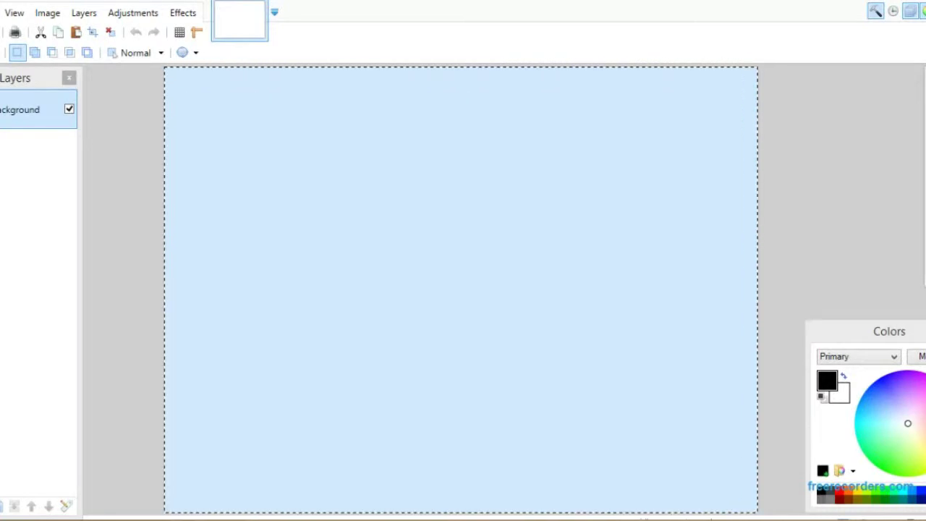
key(Delete)
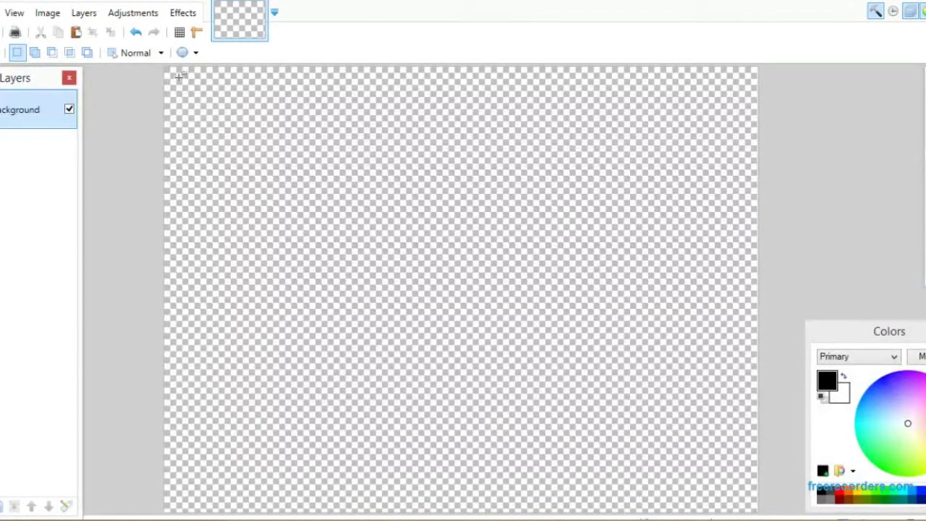
drag(165, 68, 370, 138)
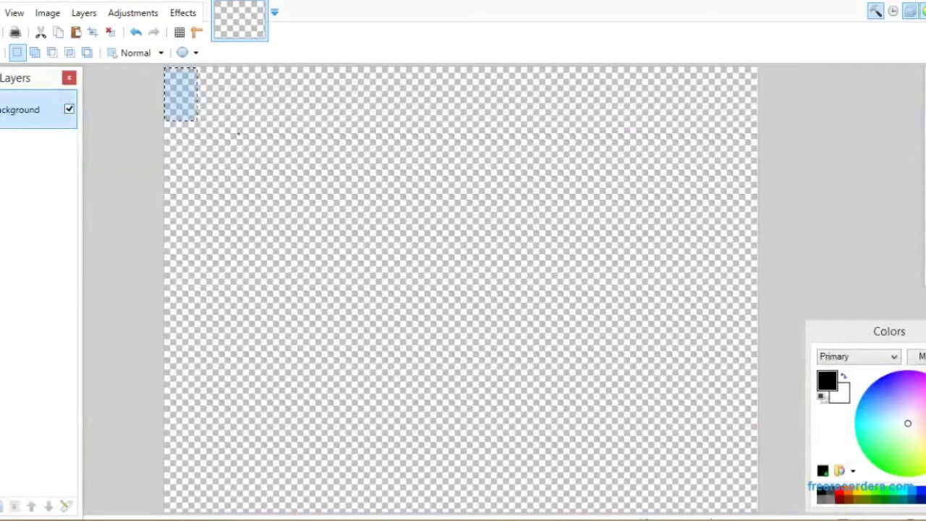
click(381, 148)
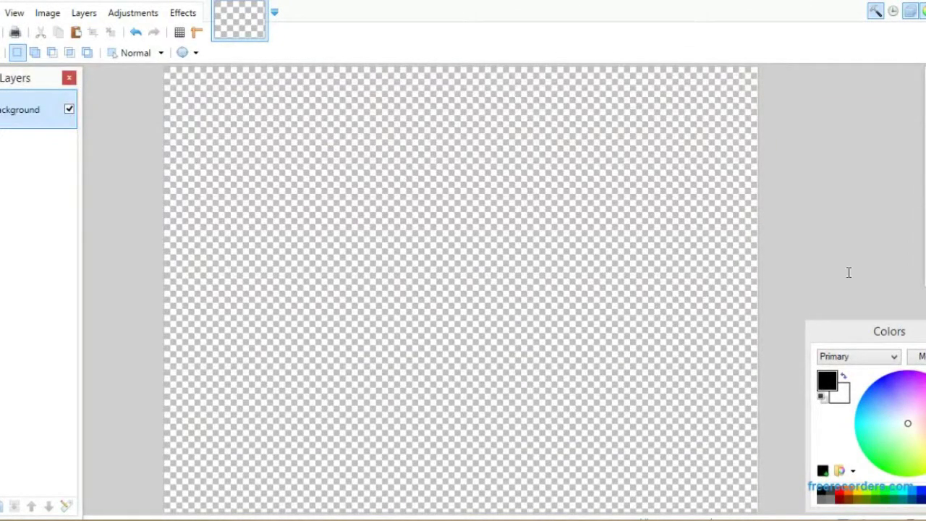
- Write 'Eyal Cirlin Games' in bold green 48-pt text and move it toward the canvas centre
key(t)
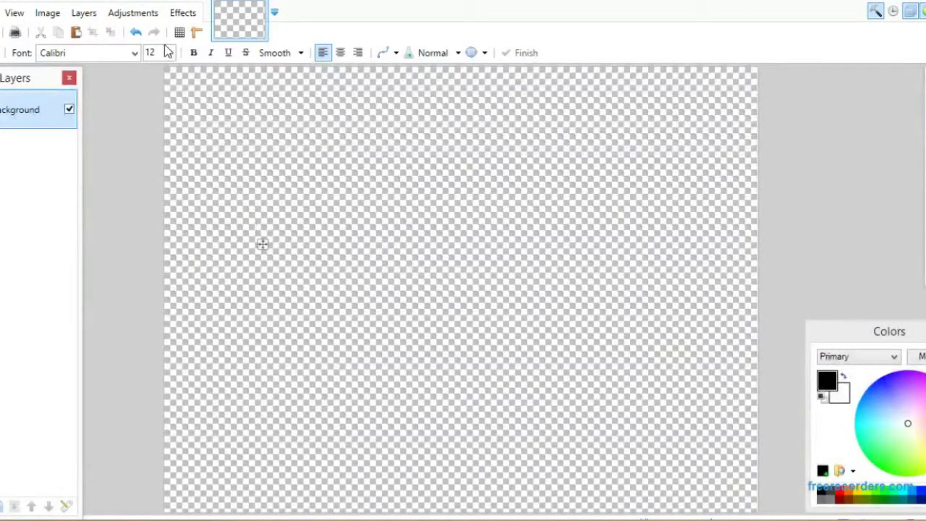
click(166, 51)
click(169, 239)
text(Eyal )
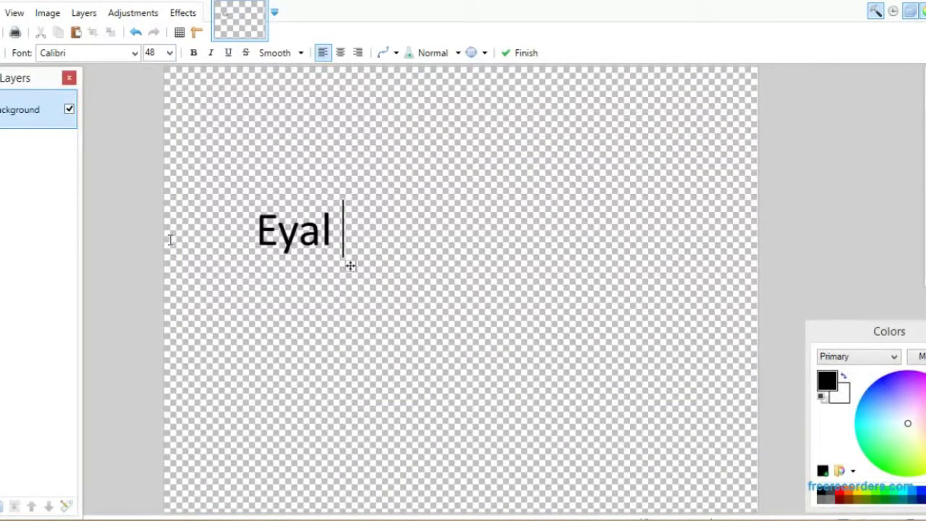
text(Cirli)
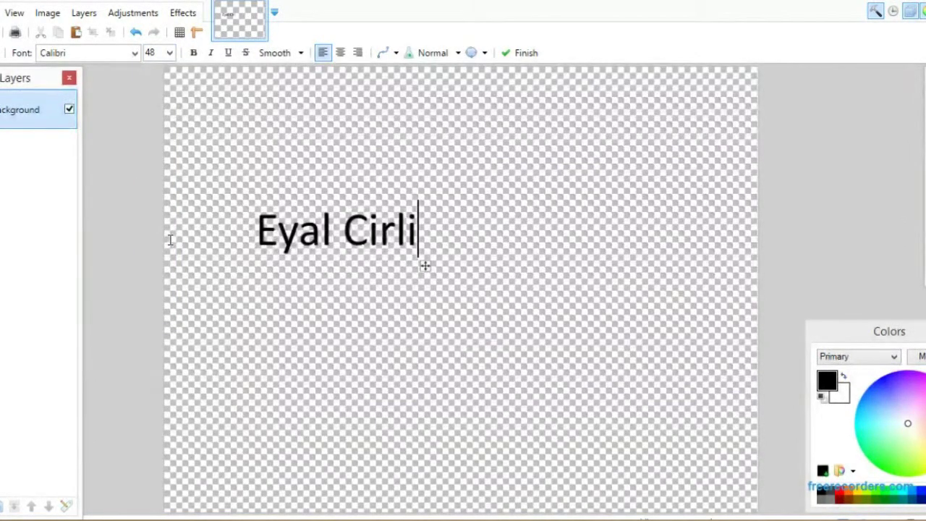
text(n Games)
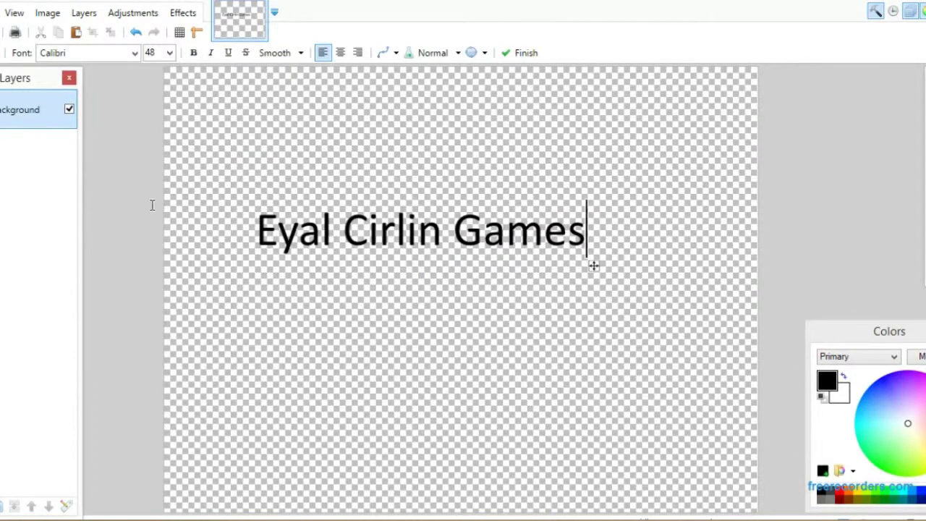
click(193, 53)
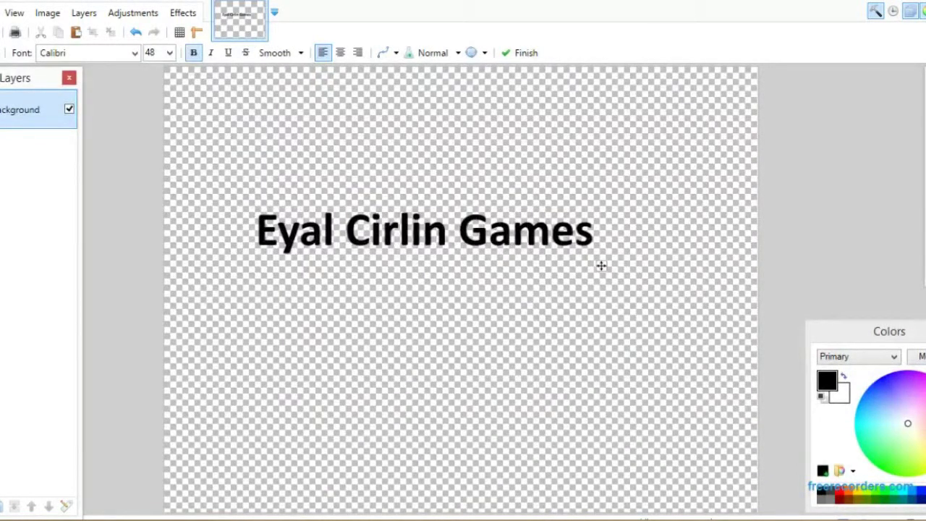
click(889, 498)
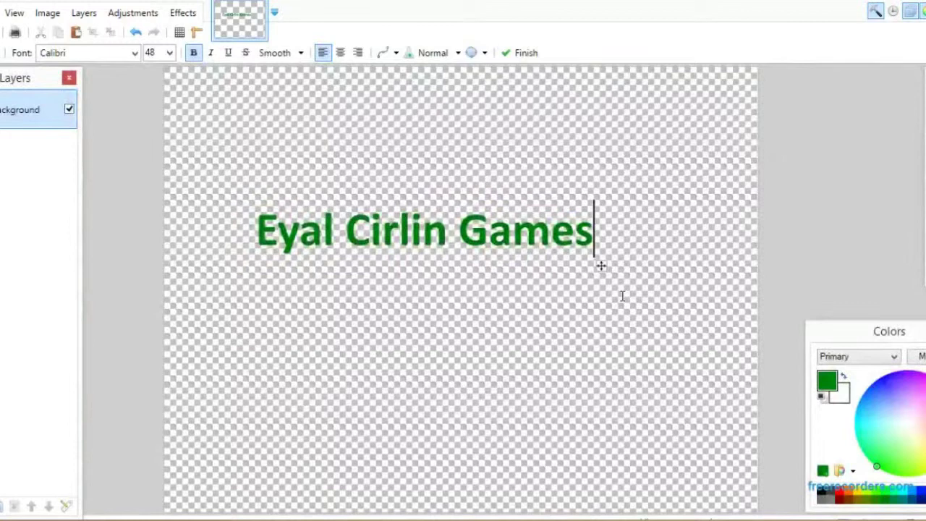
drag(614, 281, 629, 294)
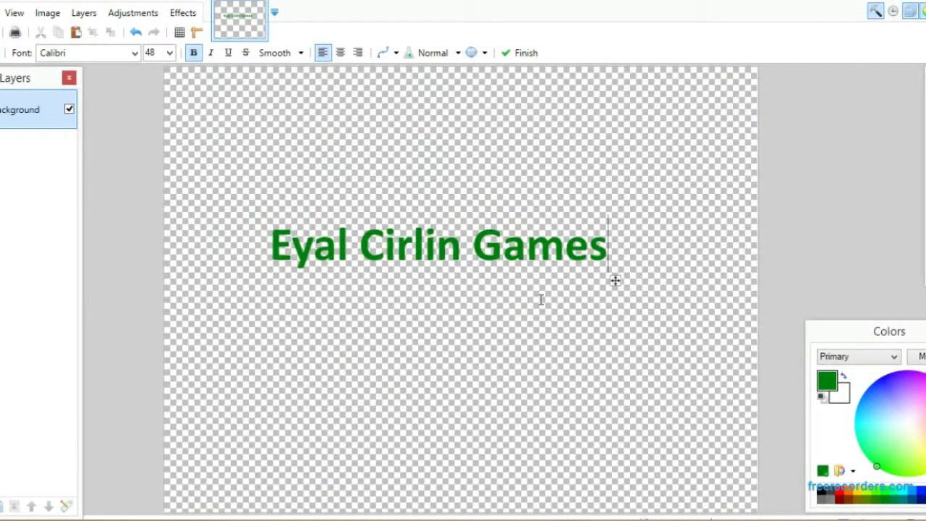
drag(629, 295, 642, 301)
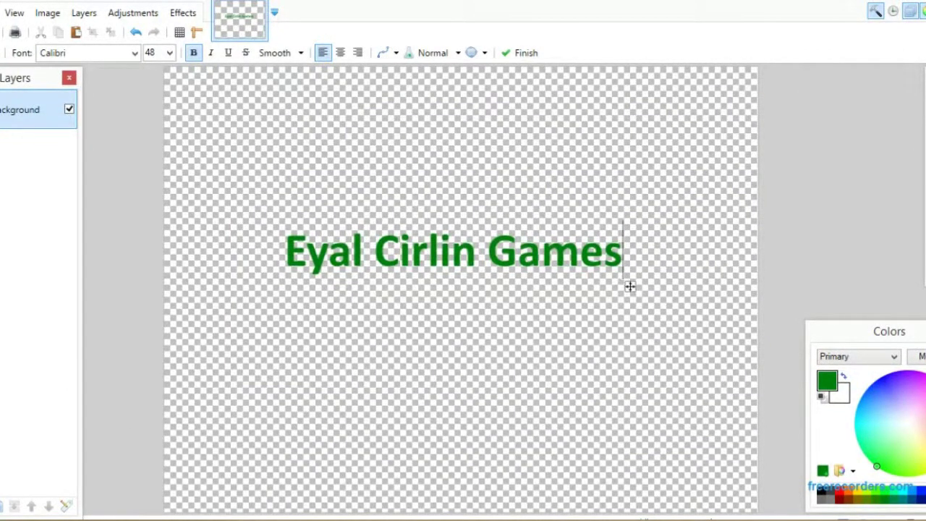
- Add a new layer, select the area around the channel name, and pick bright green for text
key(ctrl+shift+n)
key(s)
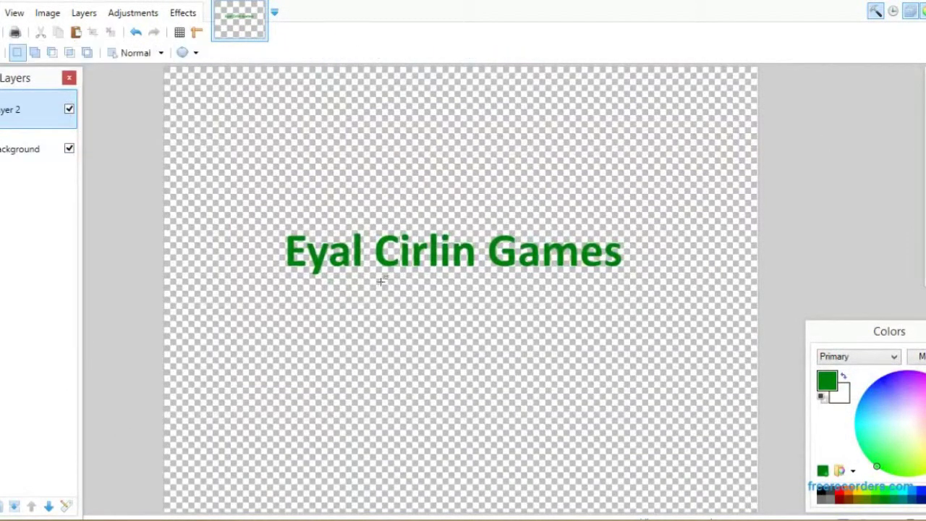
drag(280, 230, 625, 283)
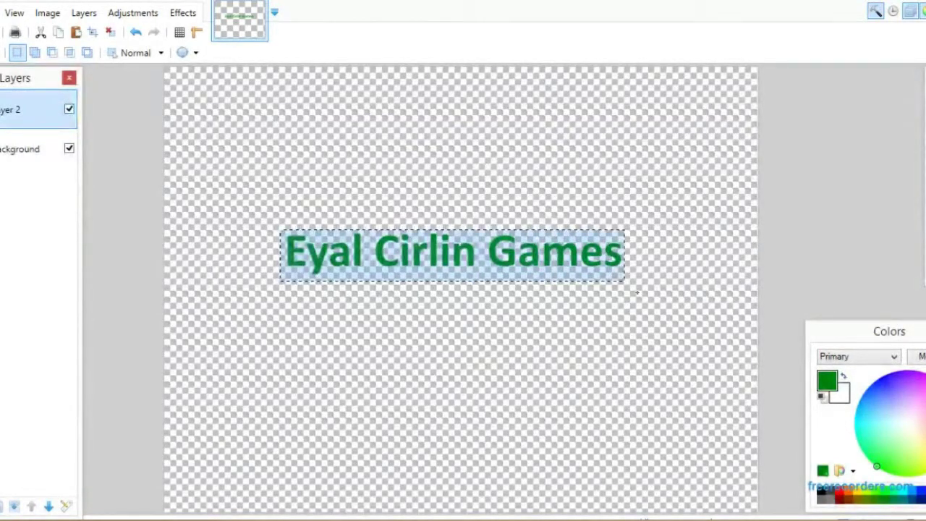
key(t)
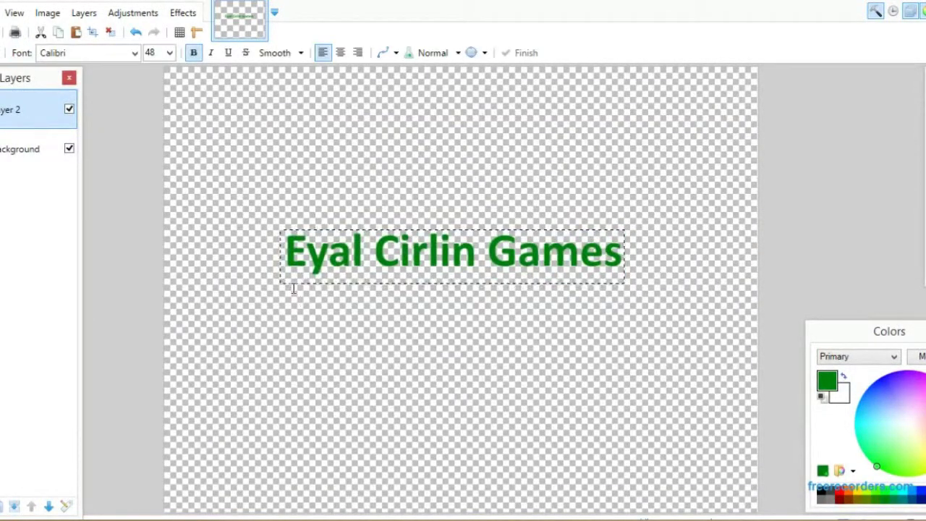
click(295, 266)
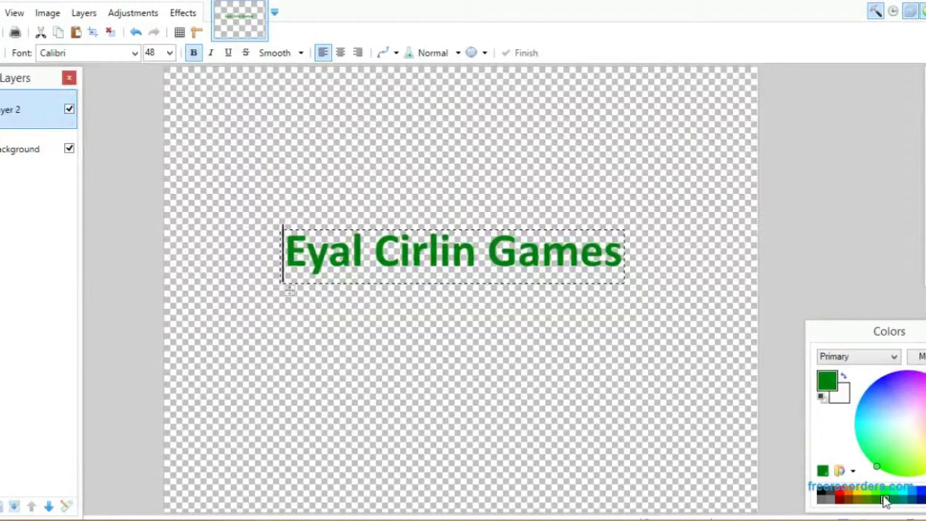
click(887, 493)
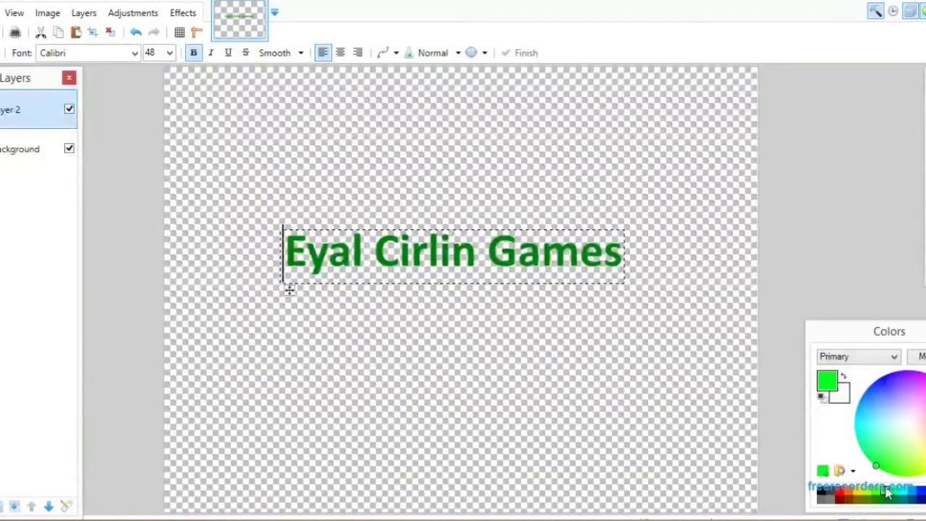
- Retype the channel name in bright green, move Layer 2 below Background, and nudge it up
text(Eyal )
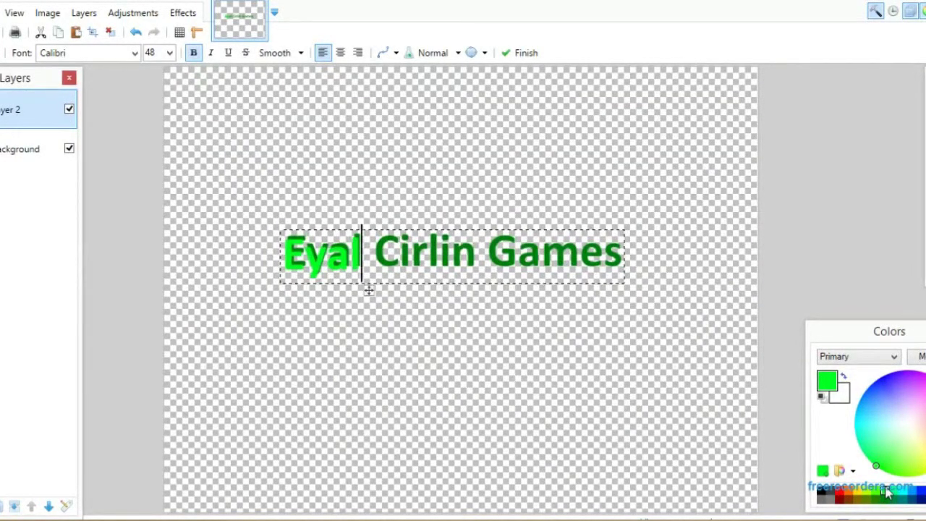
text(Cir)
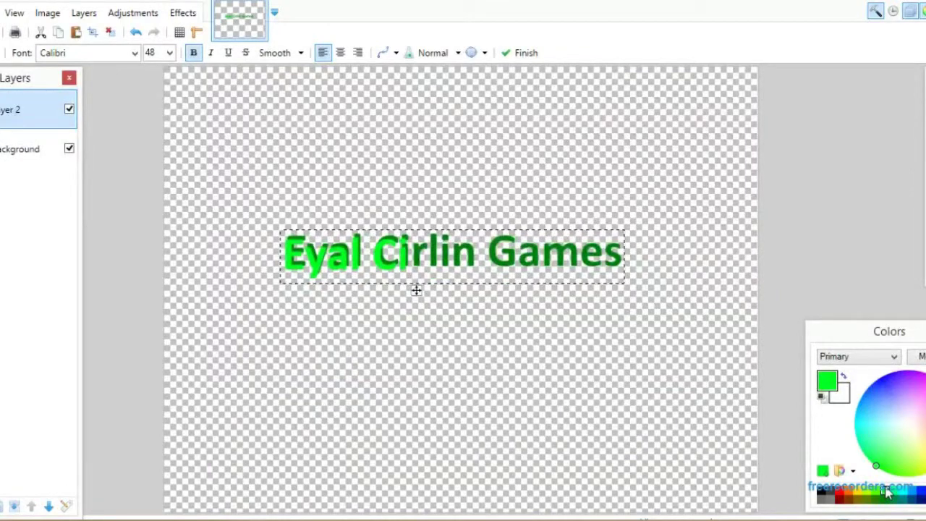
text(lin Game)
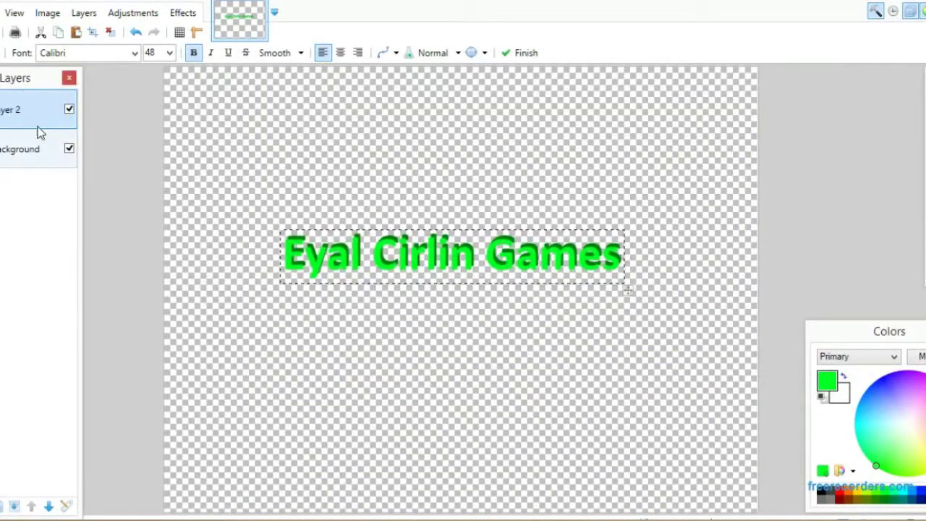
drag(37, 120, 31, 148)
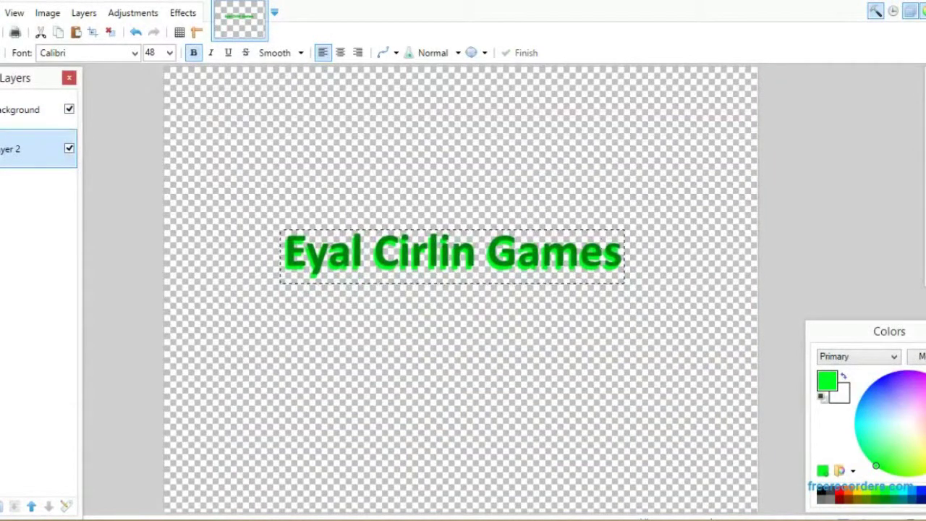
key(m)
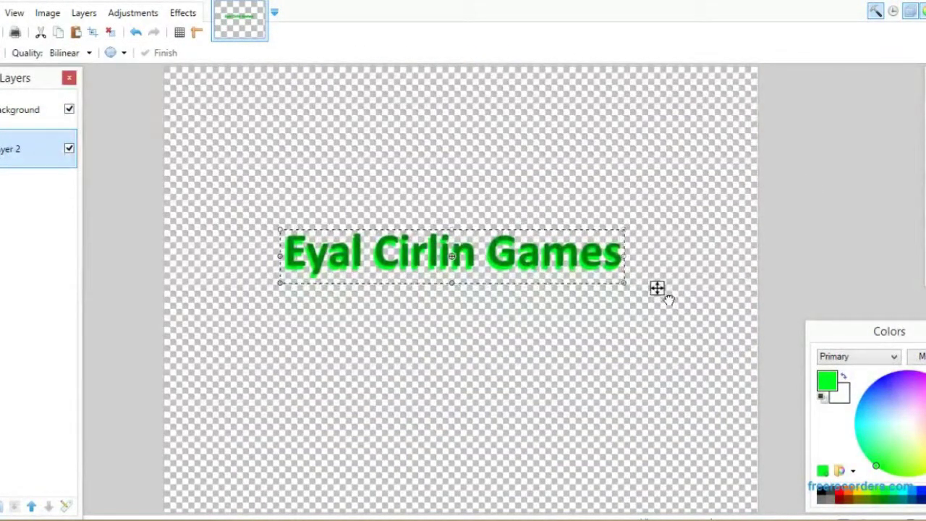
drag(656, 291, 656, 285)
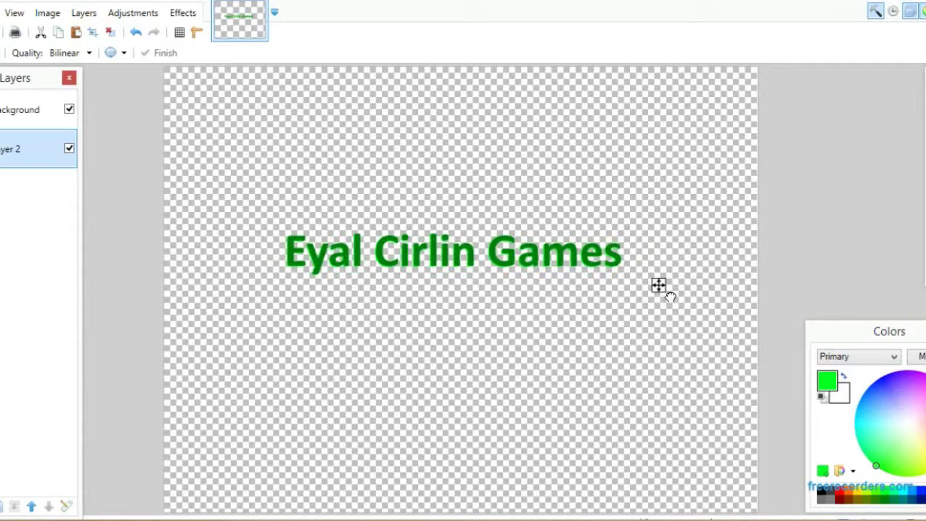
click(657, 285)
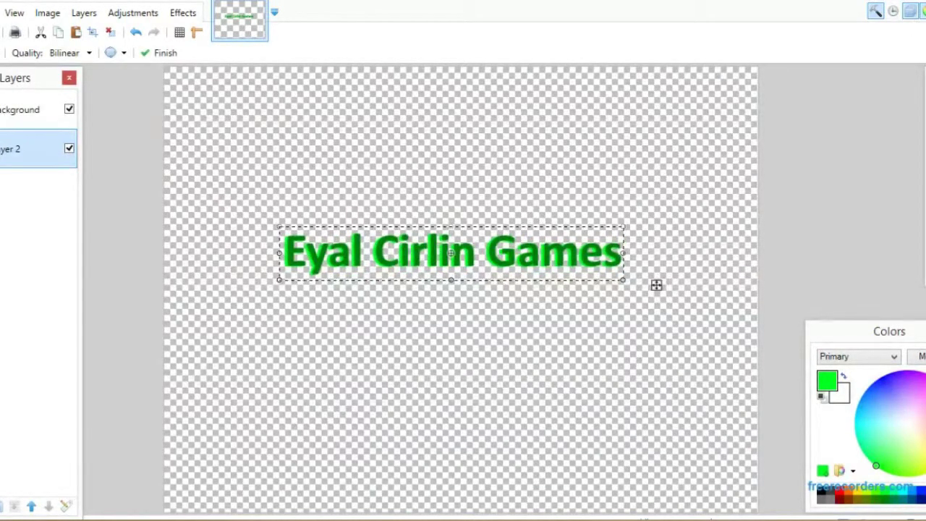
- Save the image as a flattened PNG named 'Text' in Desktop\The Illegle Eagle\Intro
click(443, 317)
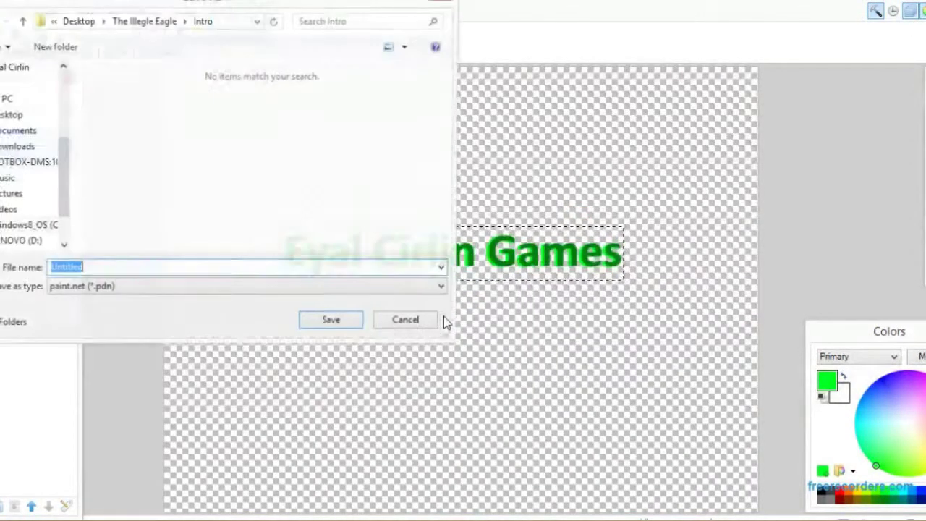
text(Tex)
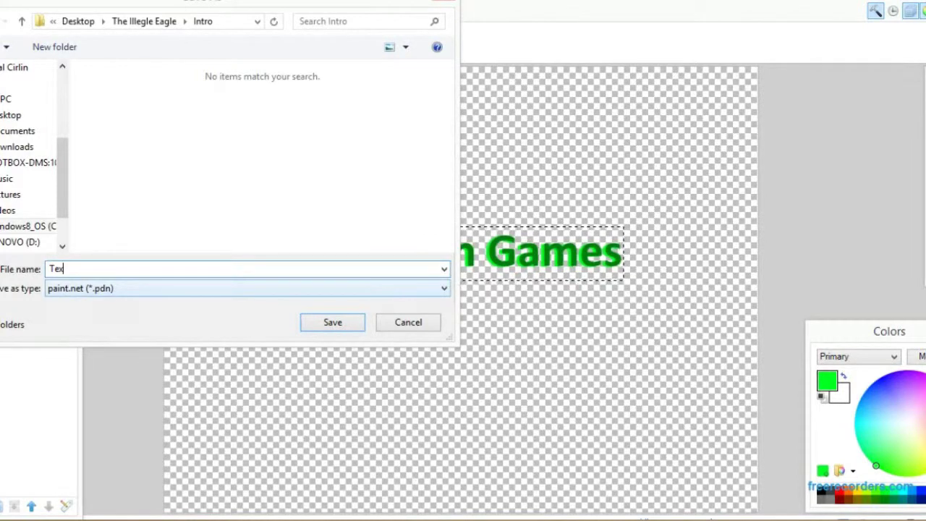
text(t)
click(93, 291)
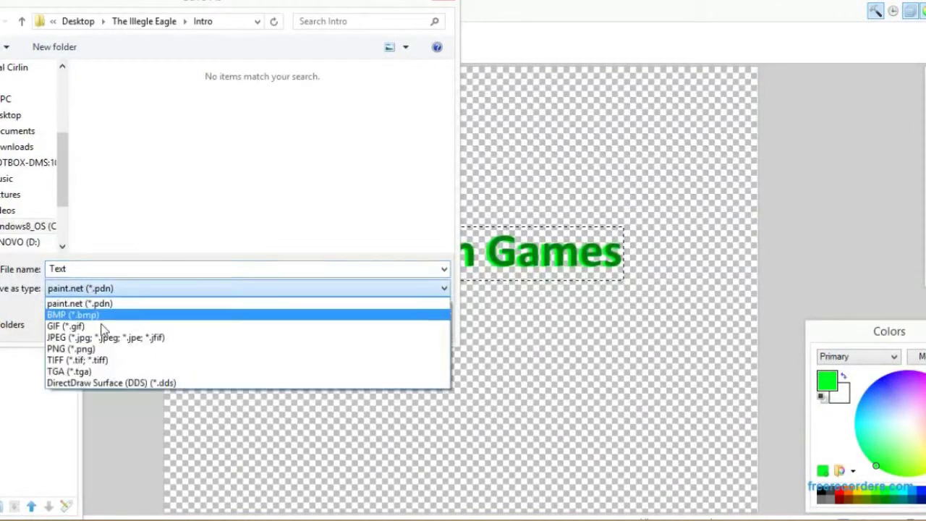
click(94, 350)
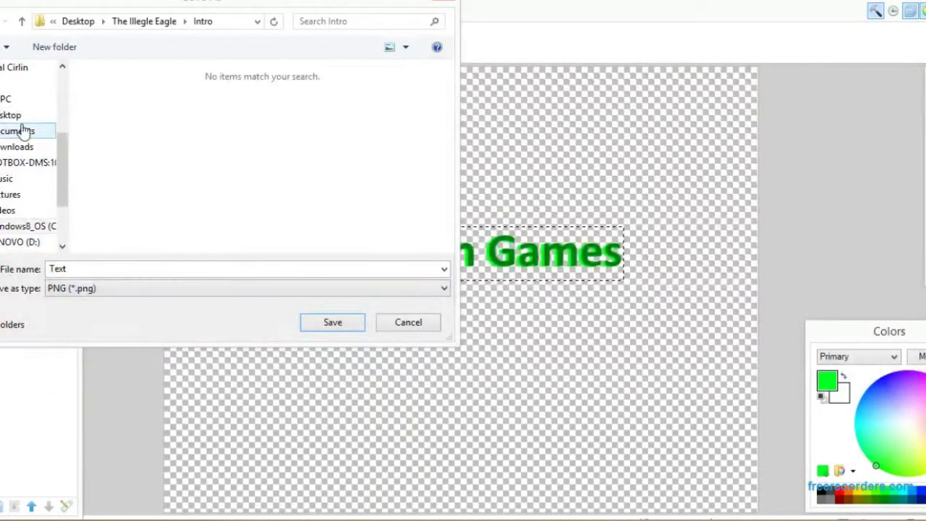
click(25, 118)
double_click(150, 138)
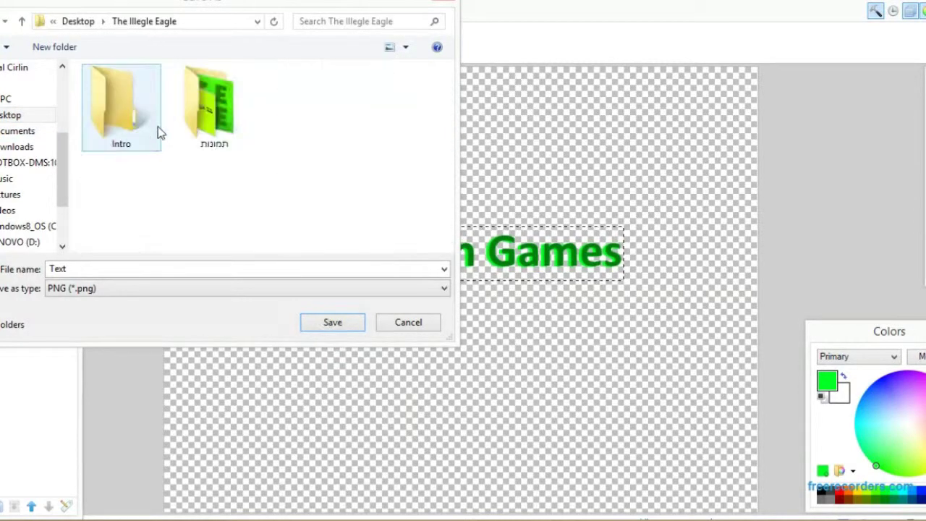
double_click(144, 110)
click(335, 323)
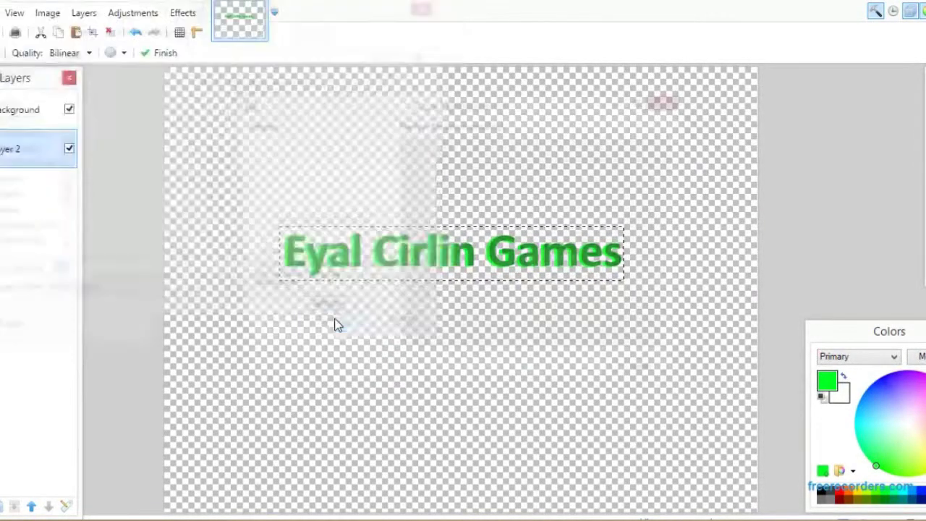
click(581, 381)
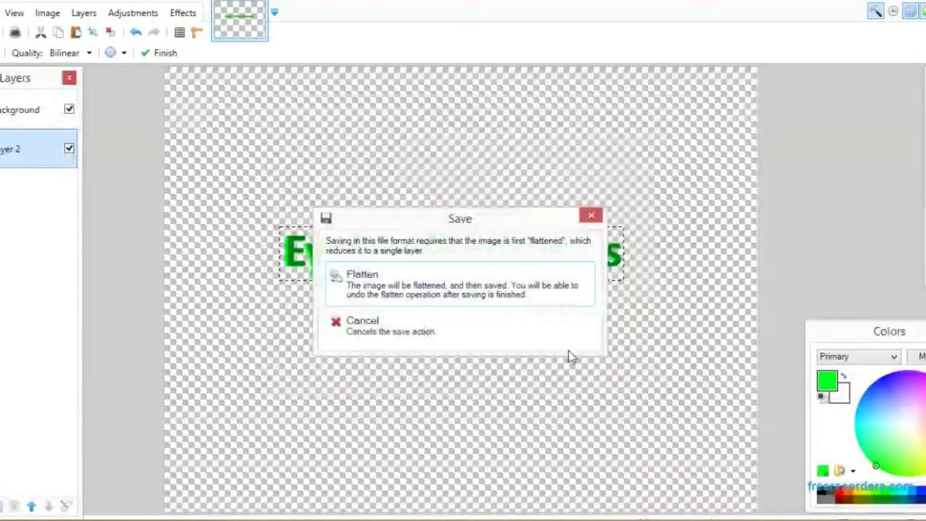
click(488, 305)
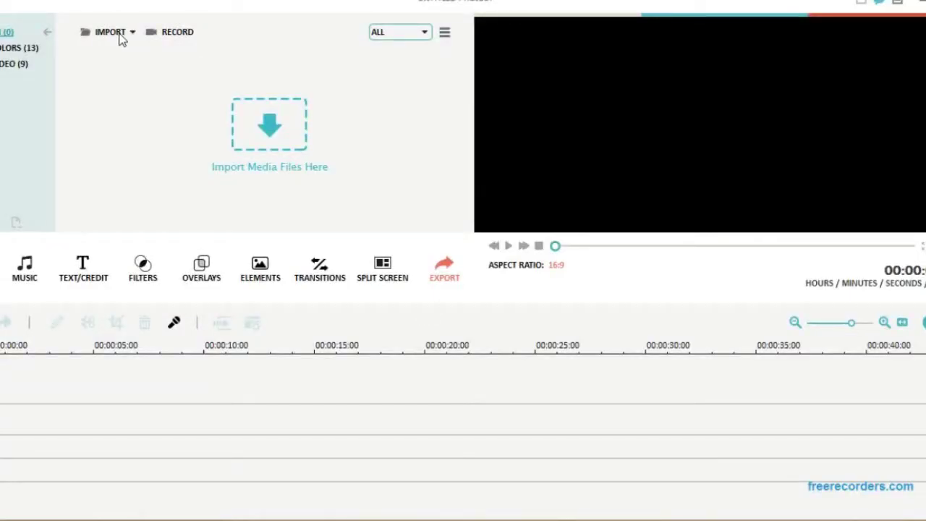
click(115, 33)
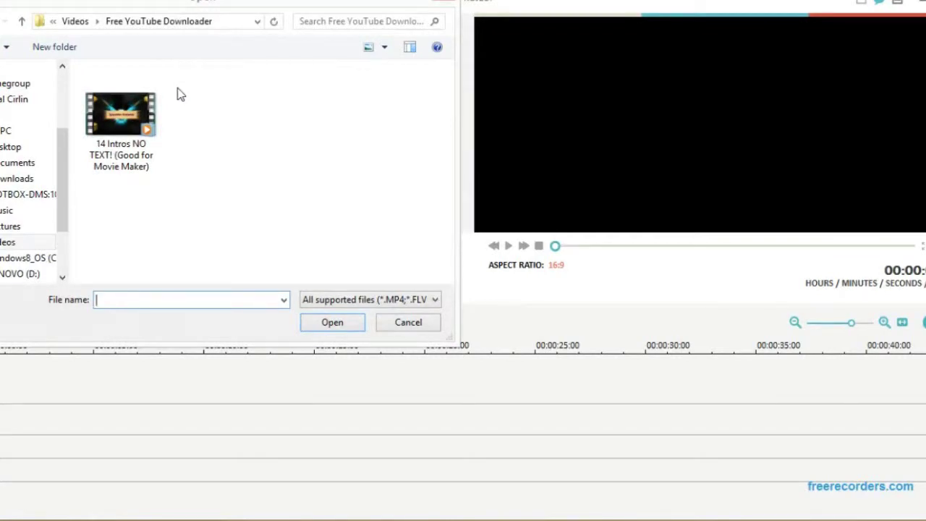
- Import the downloaded intro clip and the Text image from The Illegle Eagle folder into the media library
double_click(121, 128)
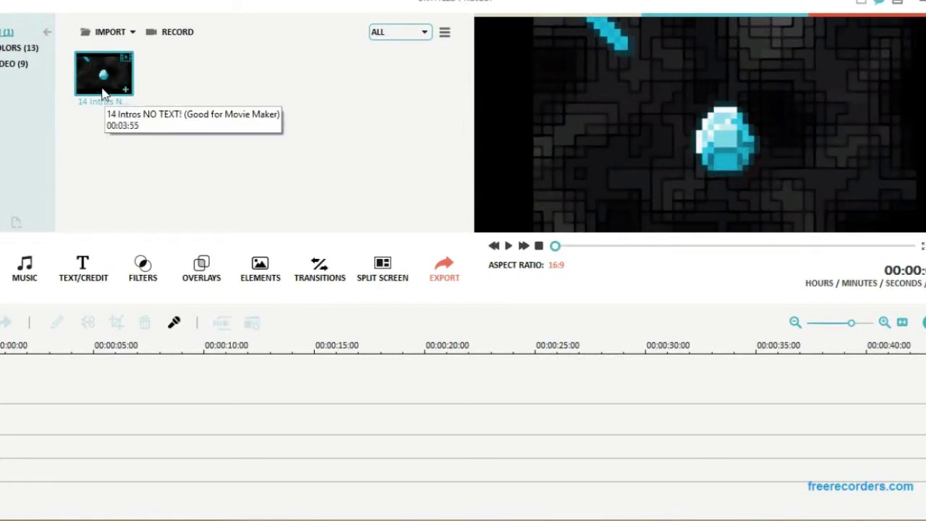
mouse_move(105, 73)
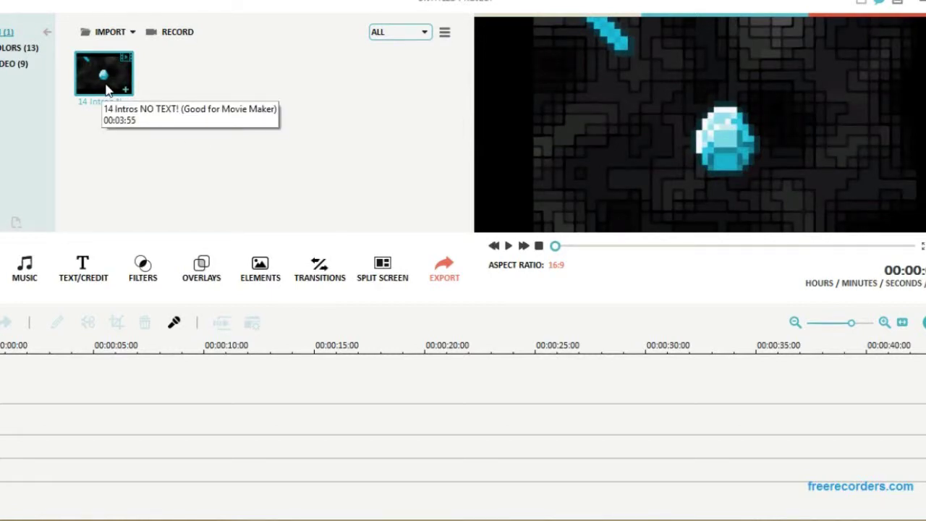
click(95, 31)
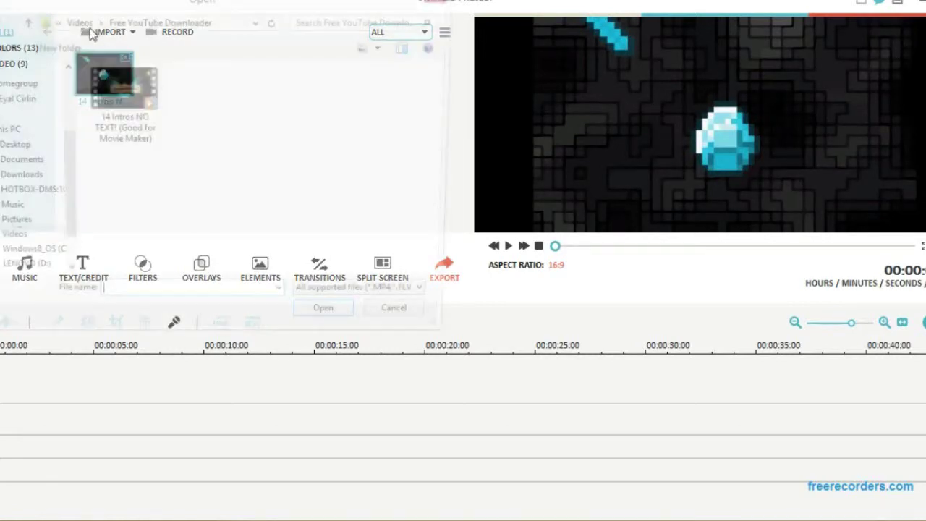
click(20, 151)
double_click(148, 138)
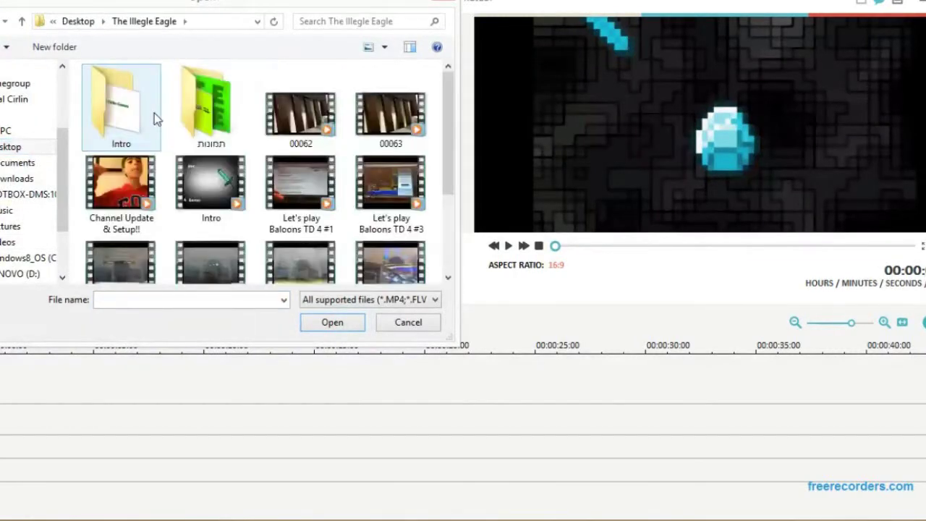
double_click(142, 118)
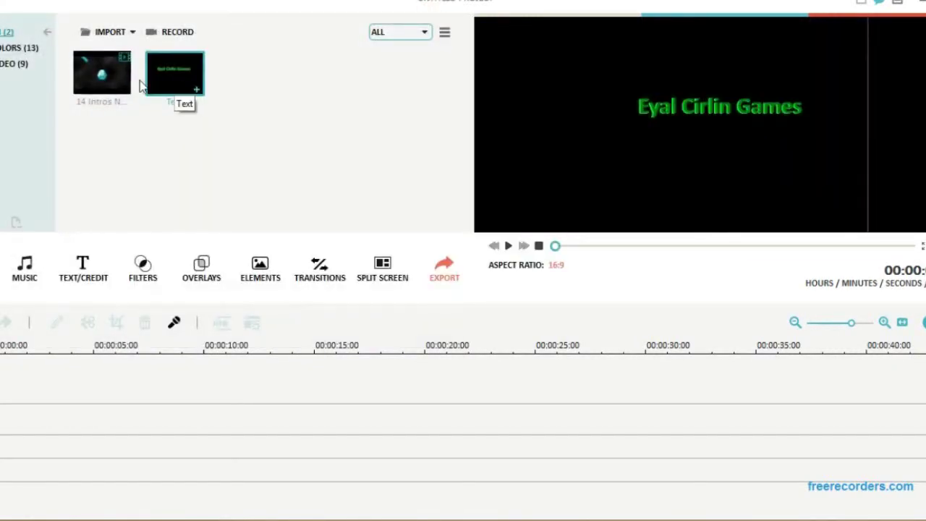
- Place the intro clip on the timeline and play and scrub to find the green-frame intro
drag(102, 72, 46, 389)
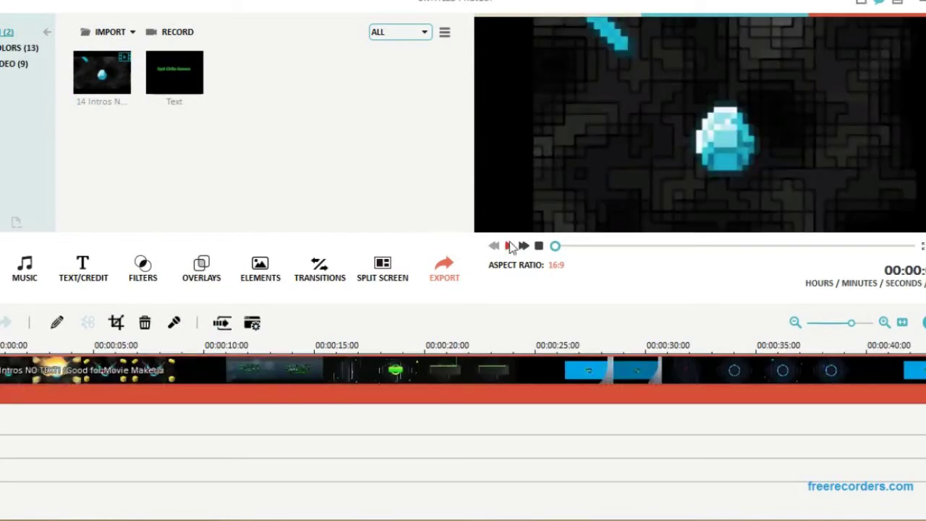
click(510, 246)
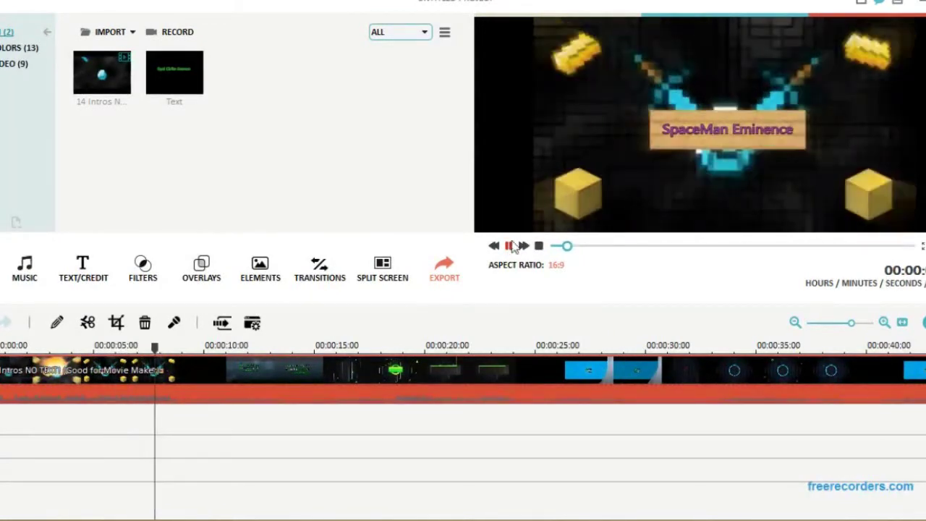
click(287, 345)
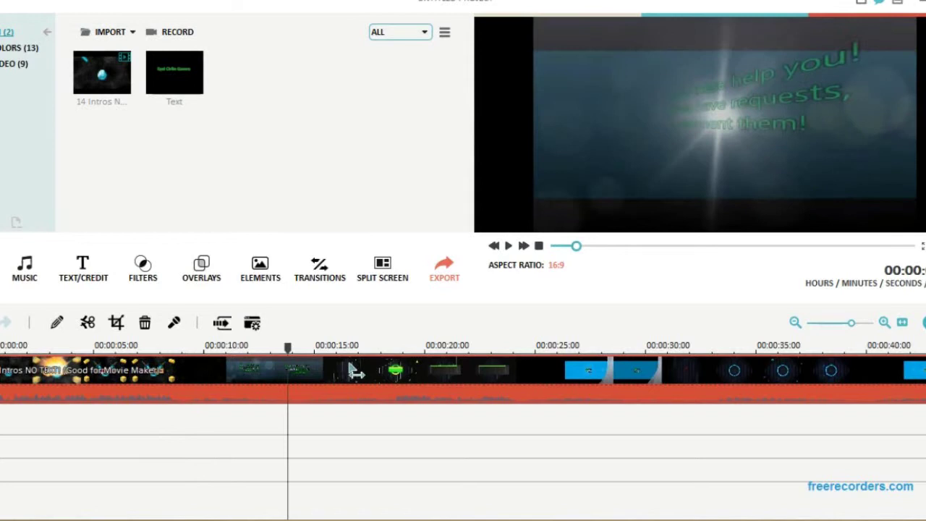
drag(346, 420, 295, 414)
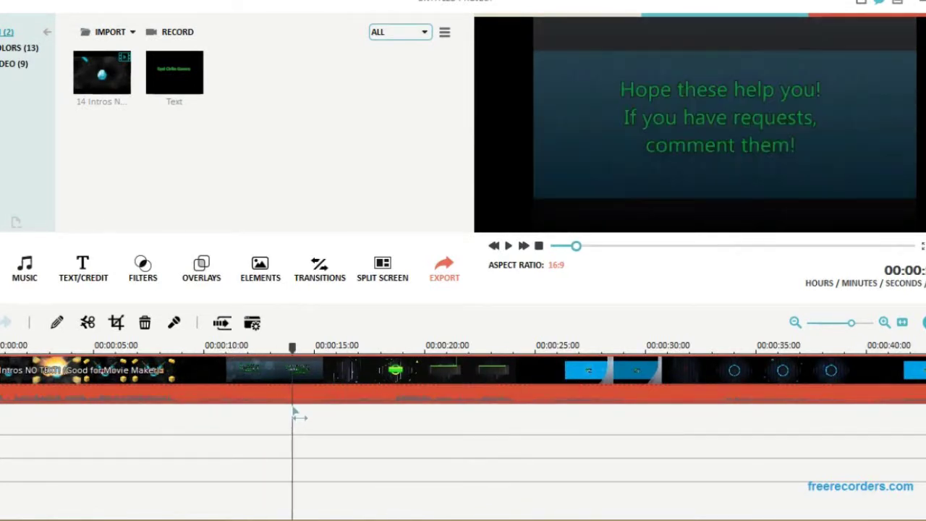
drag(295, 414, 291, 416)
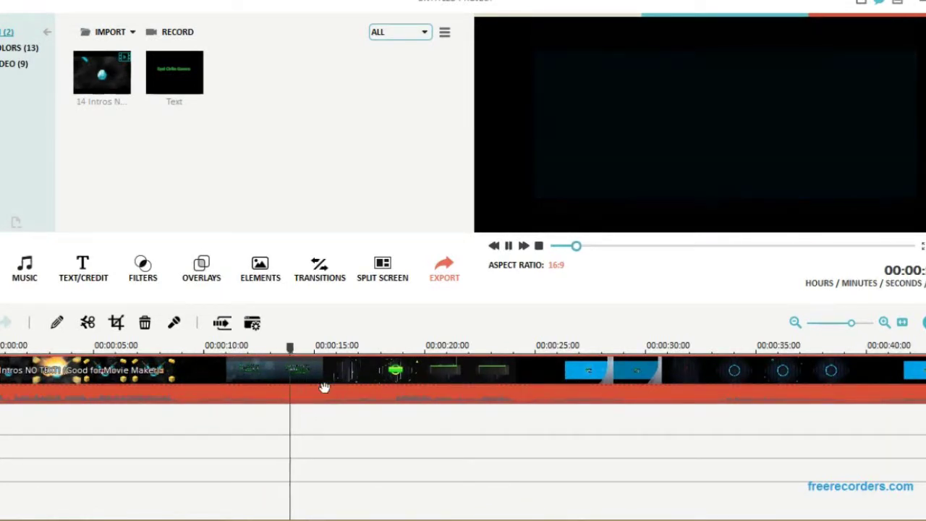
click(509, 246)
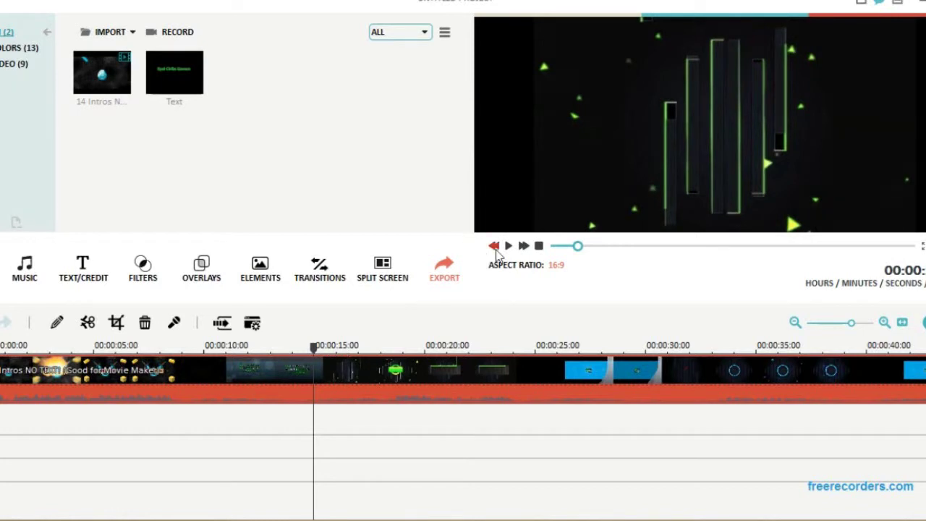
- Step back to the black frame just before the intro begins, around 14 seconds
click(495, 246)
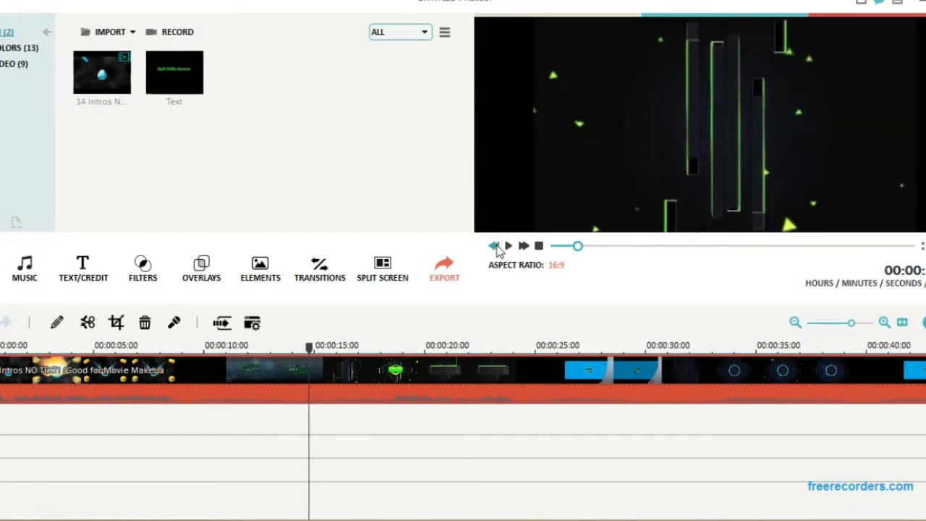
click(494, 246)
click(494, 246)
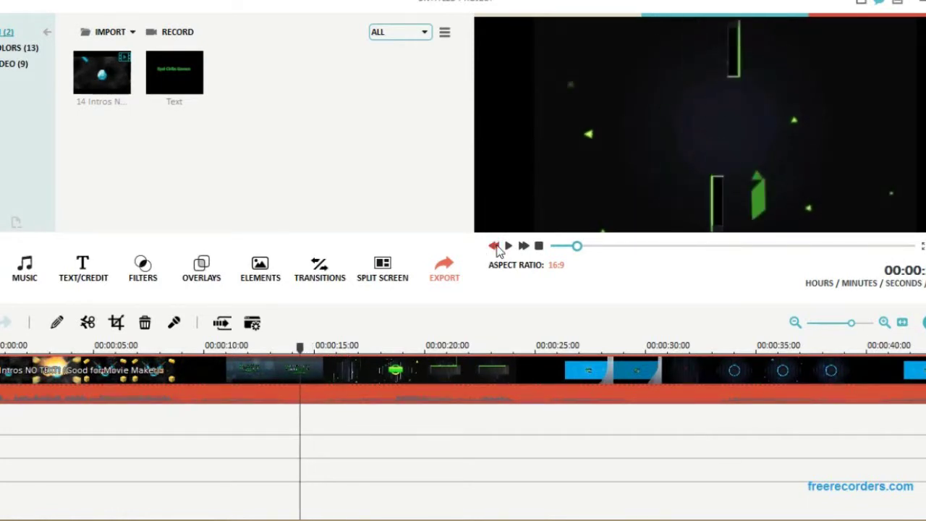
click(494, 246)
click(495, 246)
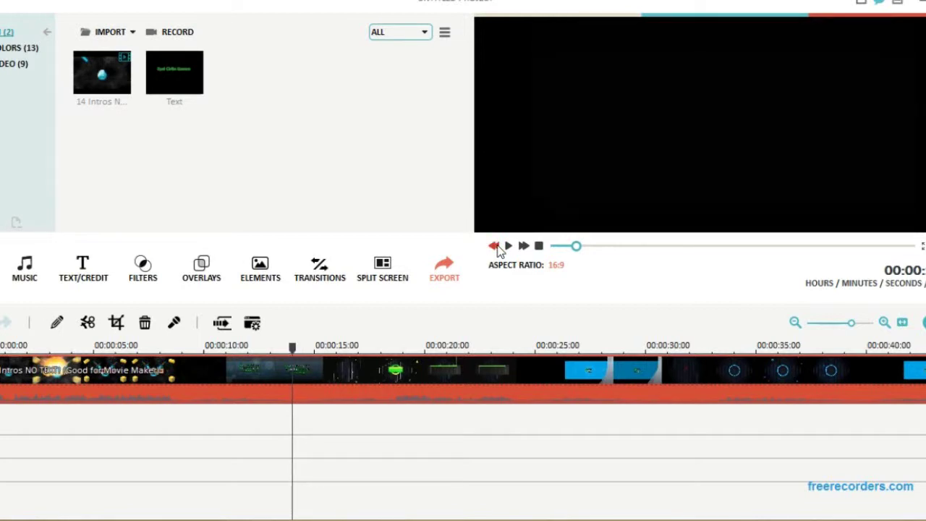
- Split the clip at the intro's start and delete the footage before it
click(88, 323)
right_click(129, 368)
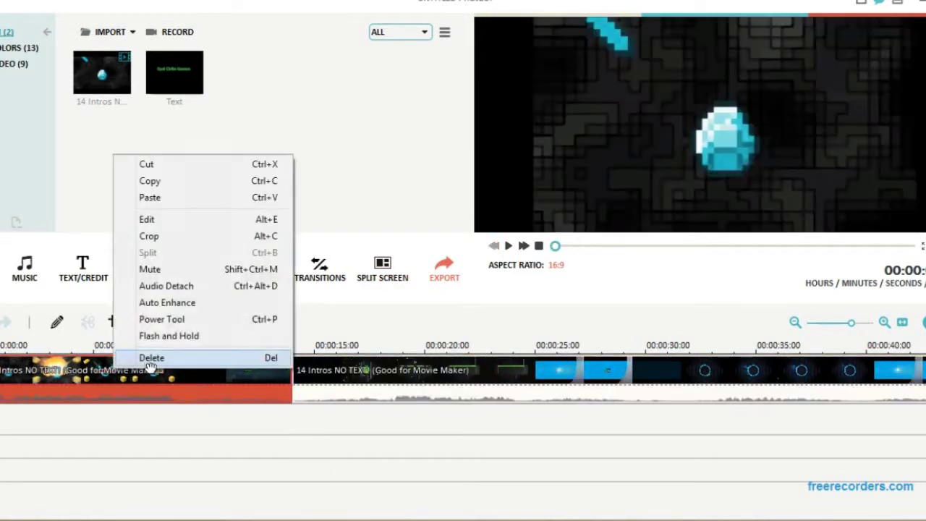
click(156, 358)
- Play to the intro's end, split there, and delete the leftover footage after it
click(509, 246)
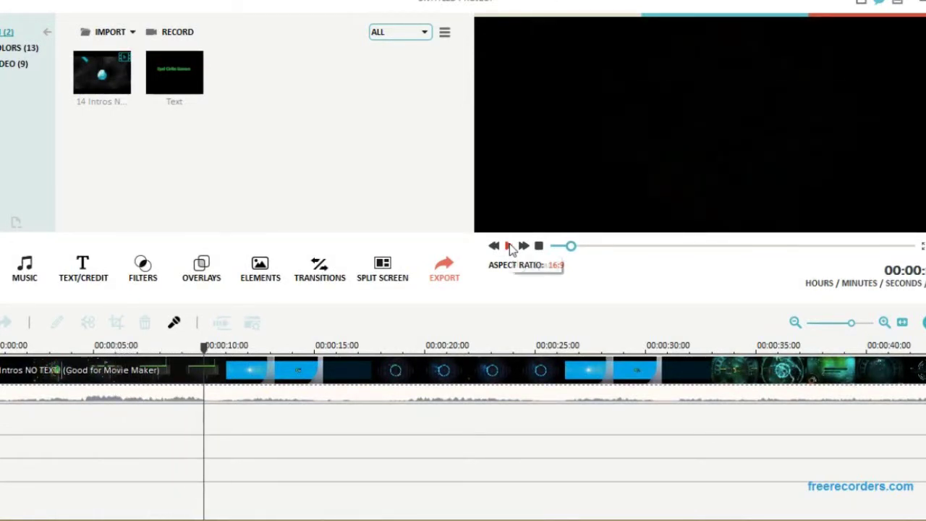
click(510, 246)
click(95, 391)
right_click(217, 369)
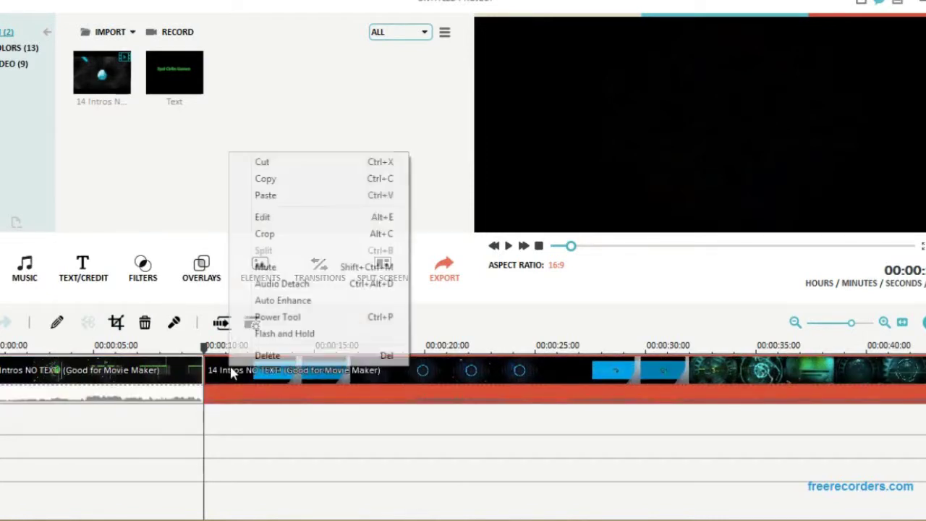
click(249, 355)
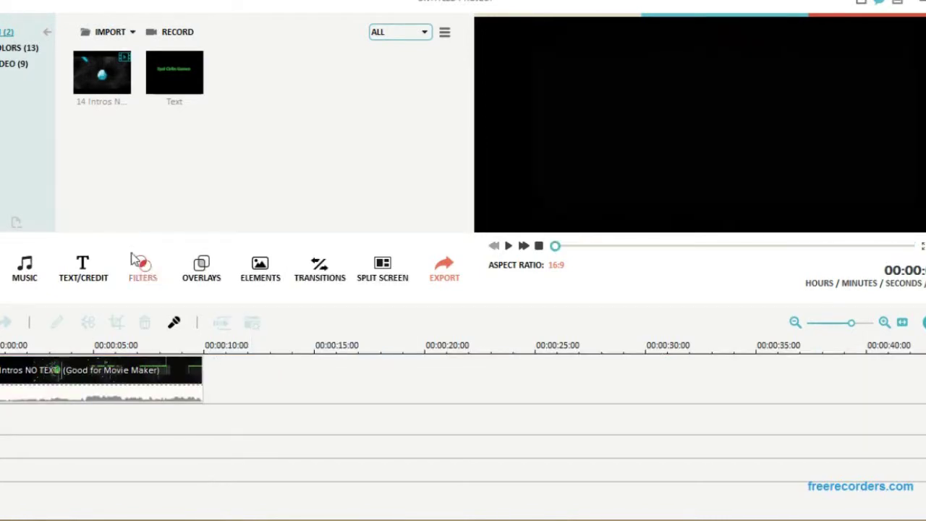
- Place the Text image on track 2, copy it, and remove the misplaced clip
mouse_move(190, 93)
mouse_down()
mouse_move(171, 455)
mouse_move(206, 418)
mouse_up()
right_click(207, 419)
click(239, 276)
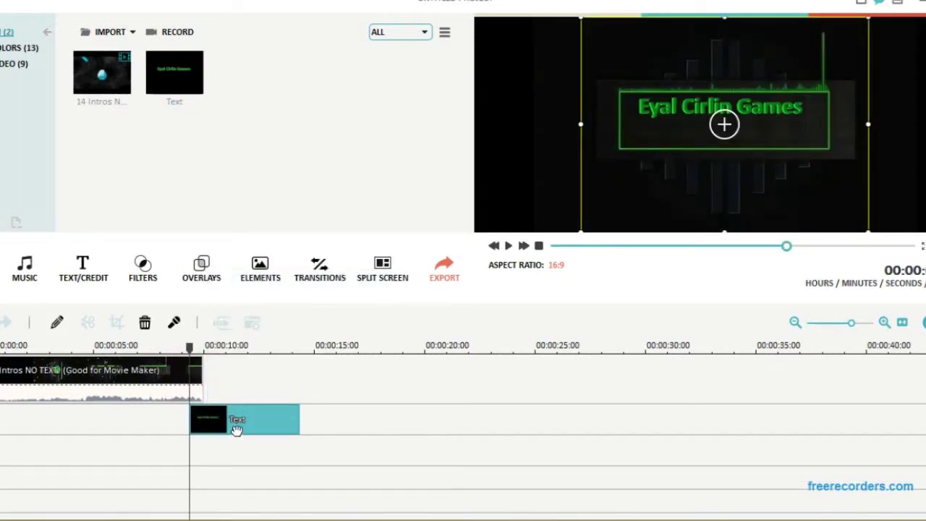
key(Delete)
- Paste the Text clip at about 4 seconds, lower it into the green frame, and preview
click(97, 391)
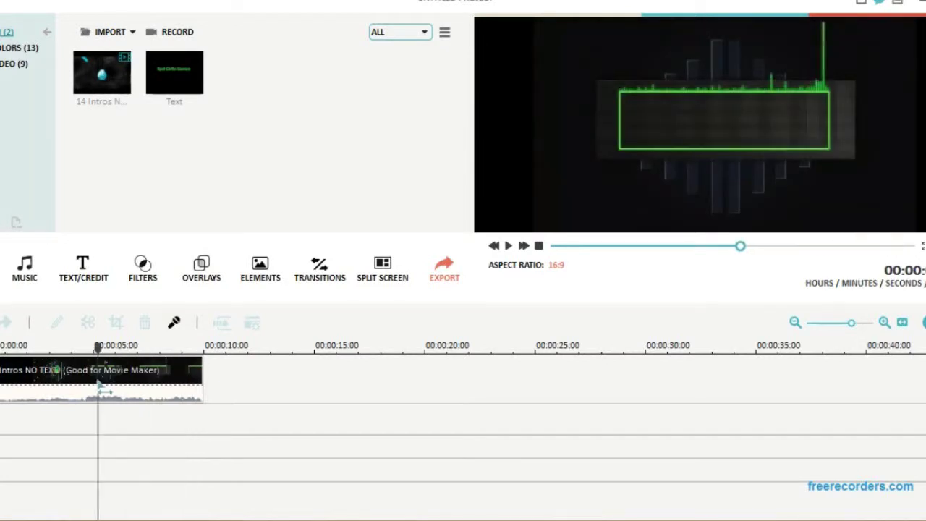
right_click(100, 432)
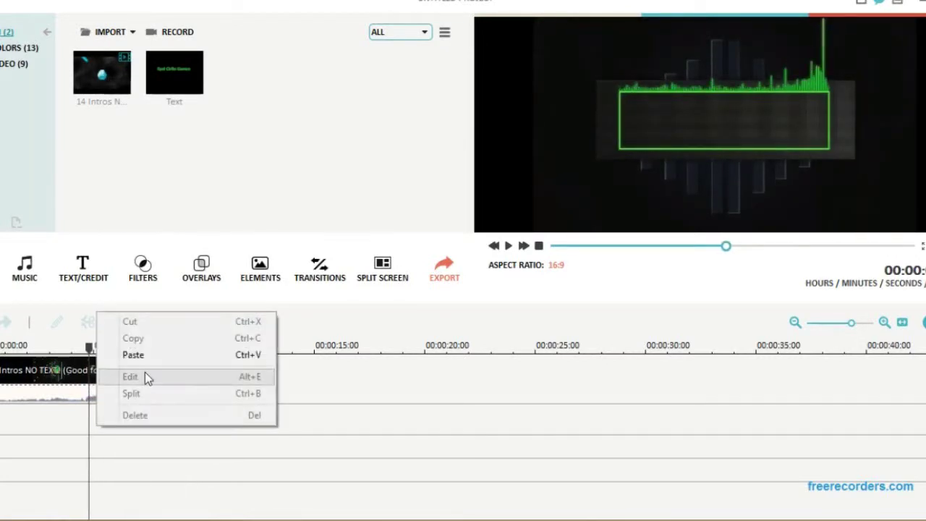
click(145, 355)
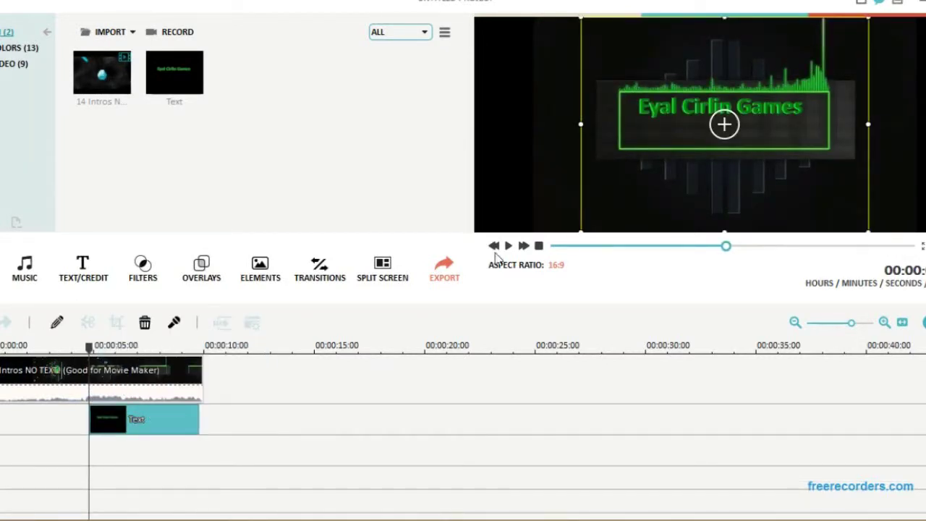
drag(795, 88, 797, 98)
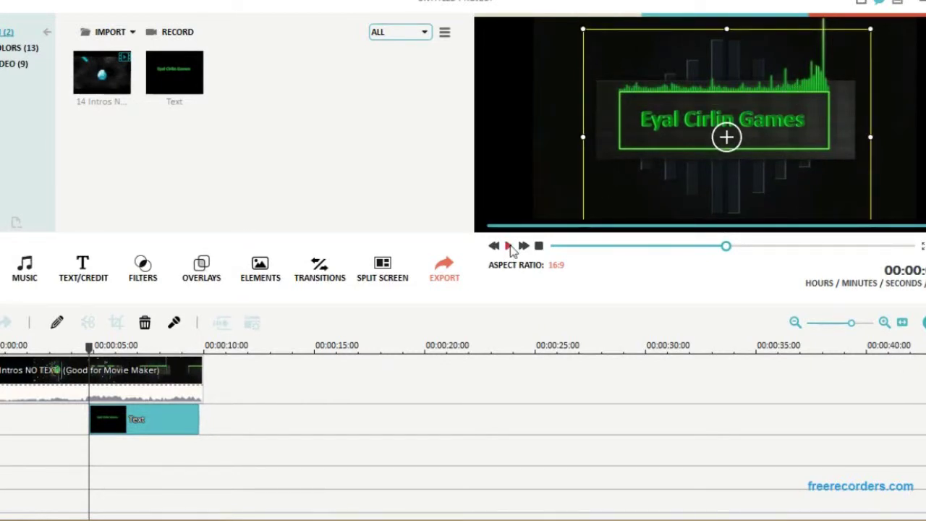
click(509, 246)
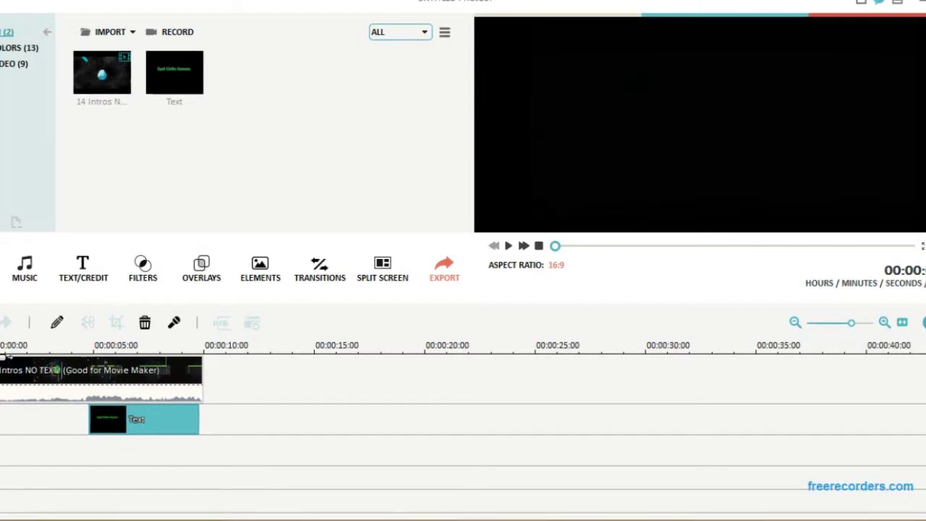
click(62, 369)
- Export the intro as the WMV file 'Gaming Intro' at 1280×720
click(445, 278)
click(823, 490)
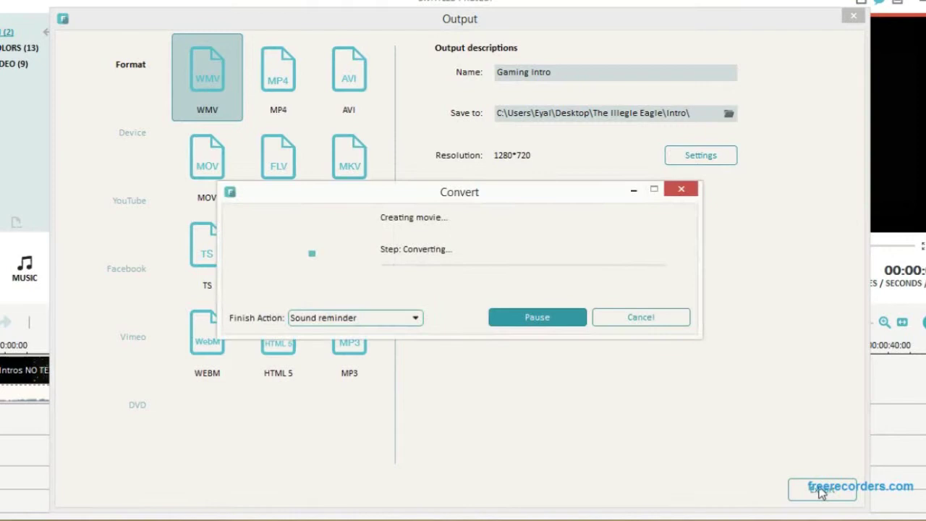